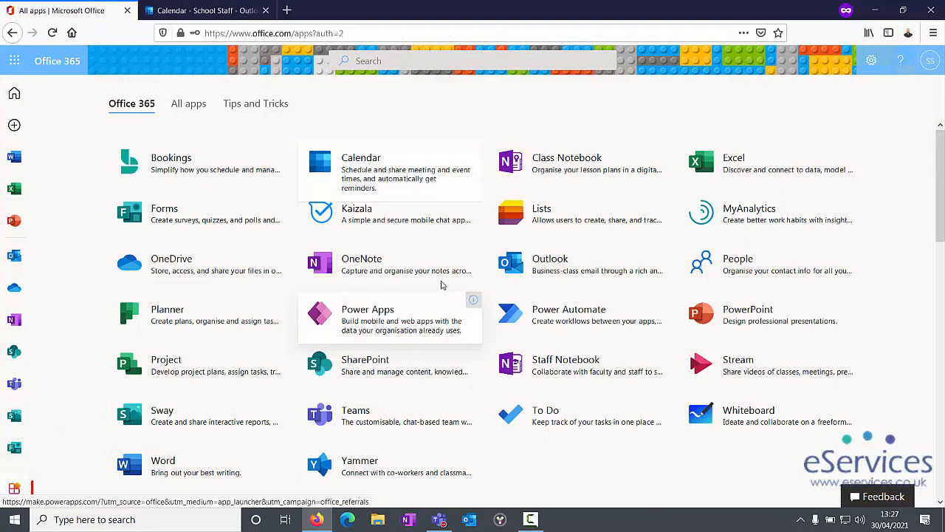
Open the Calendar app and look over its view layouts, month navigation and year selection
click(412, 170)
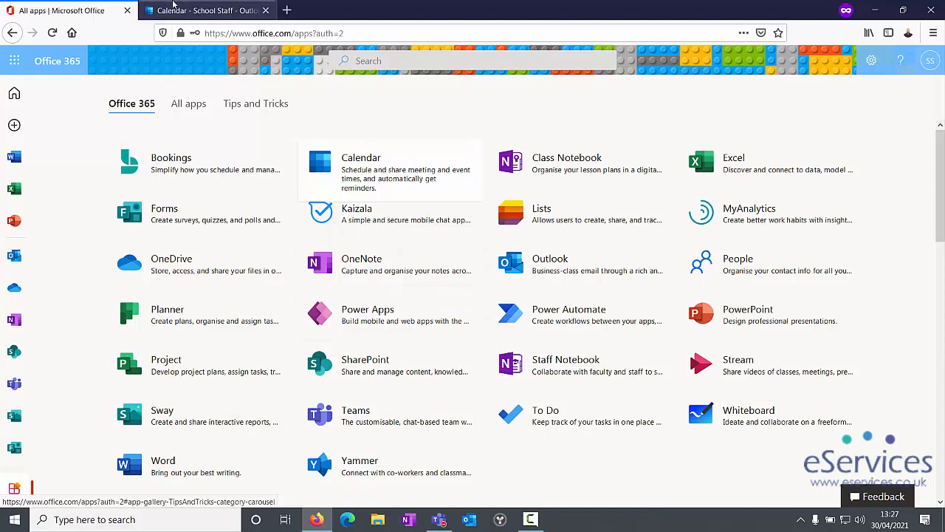
click(830, 92)
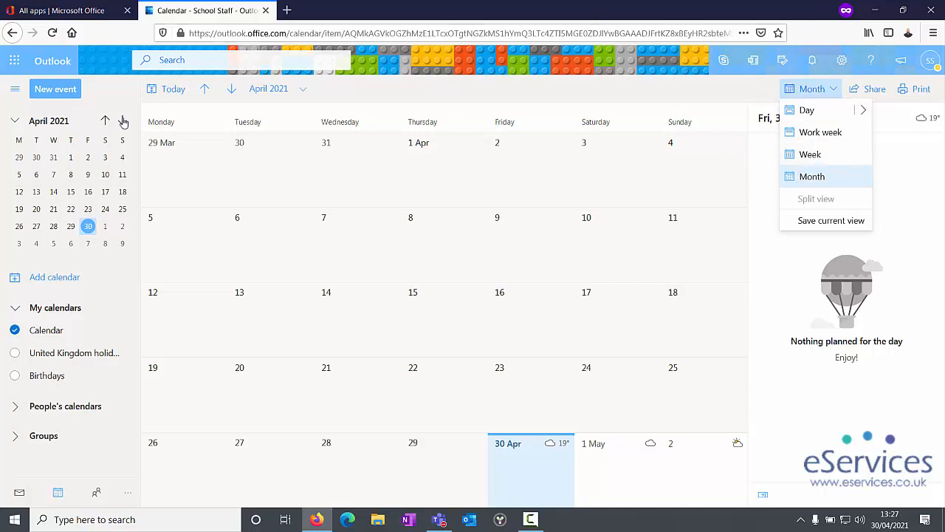
click(231, 90)
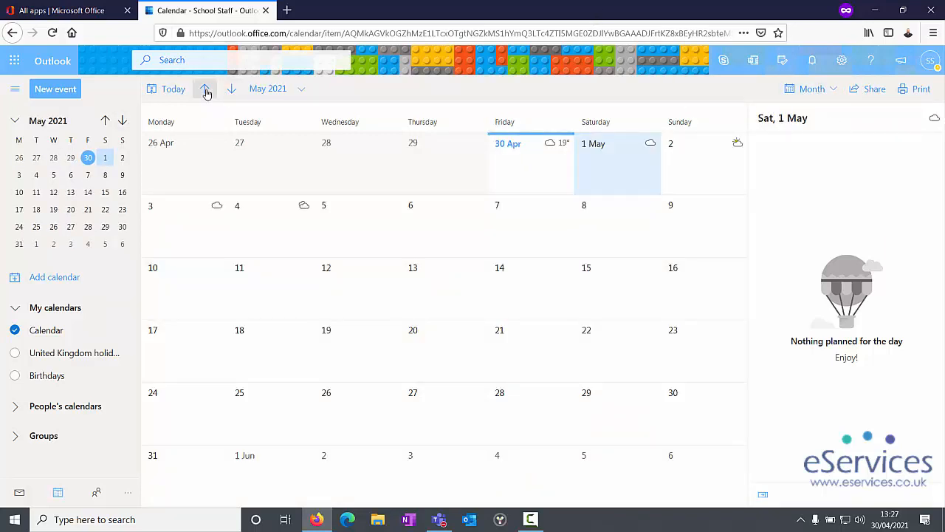
click(204, 88)
click(280, 90)
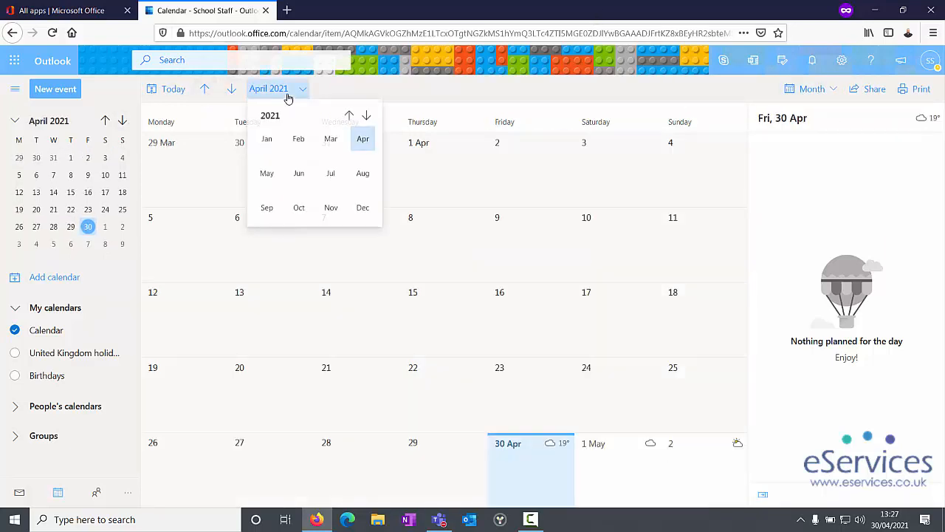
click(349, 116)
click(367, 115)
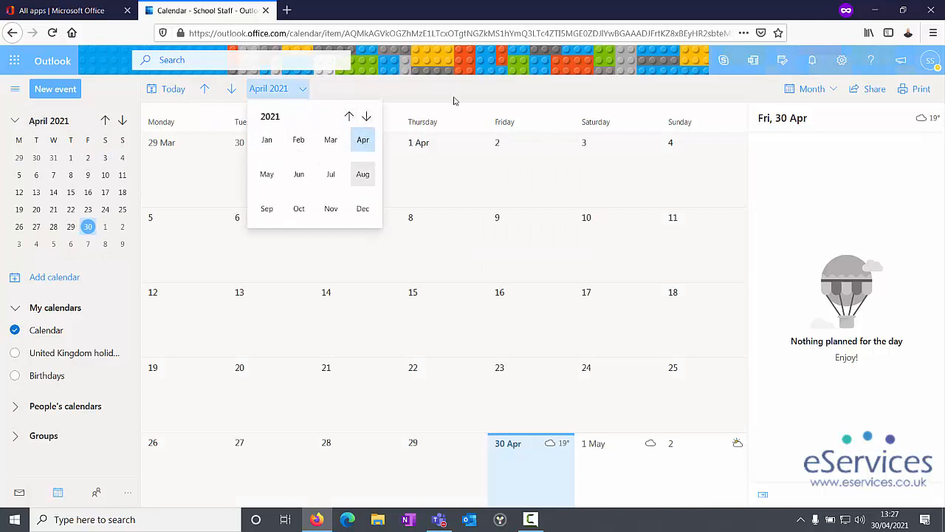
View individual days in the month grid, including 13 April, 16 April and 29 March, and return to today
click(298, 296)
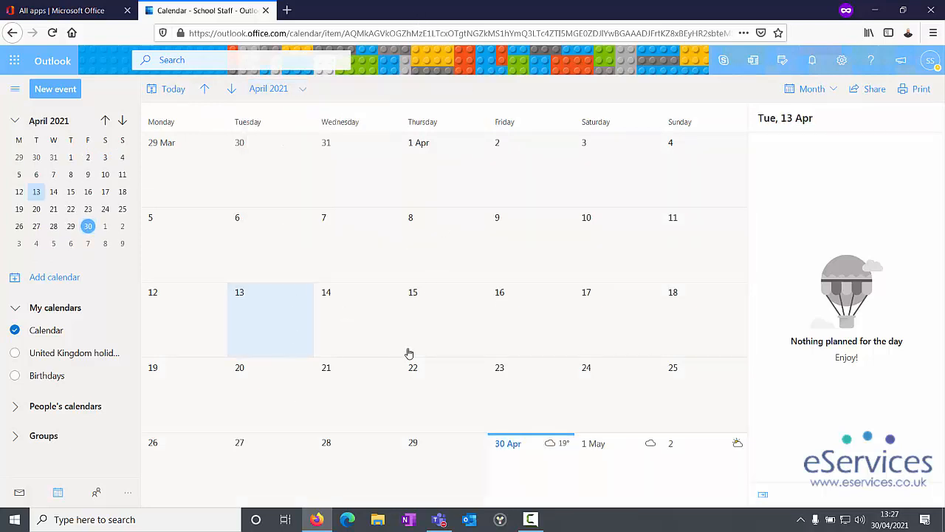
click(438, 336)
click(531, 329)
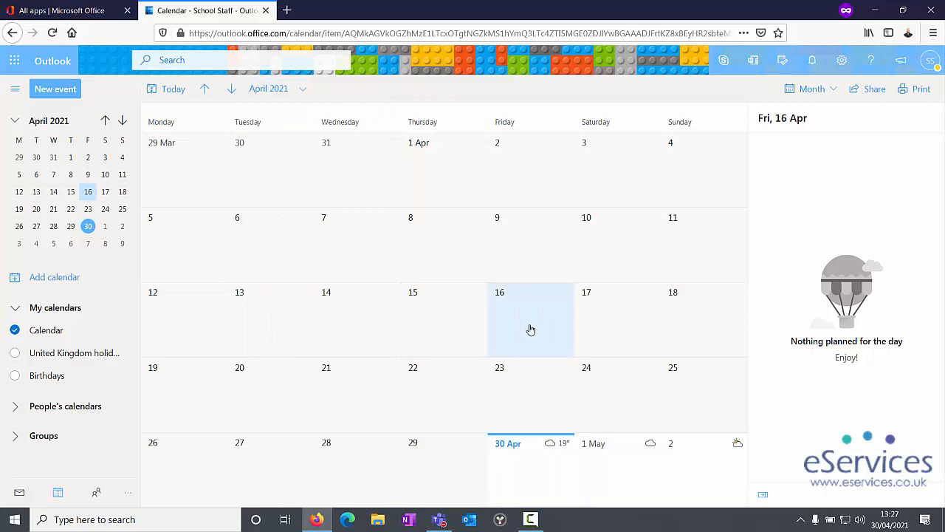
click(195, 182)
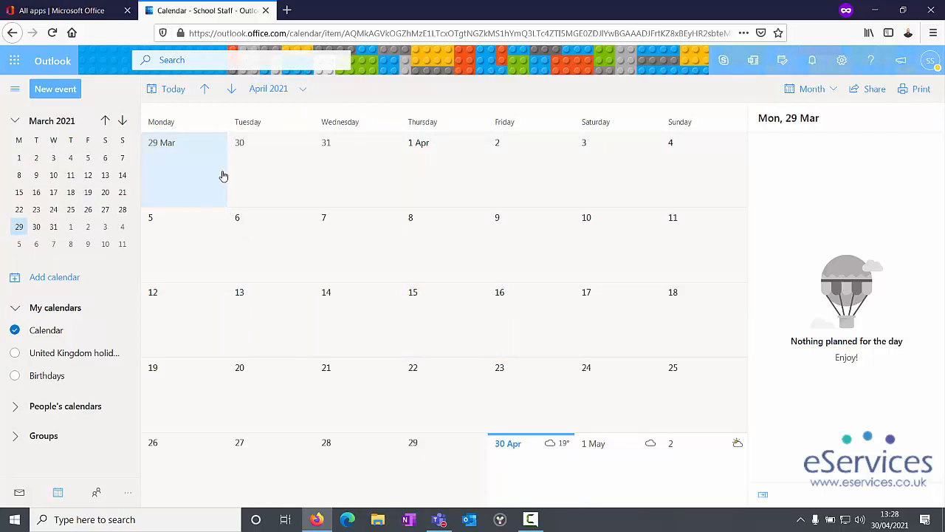
click(171, 92)
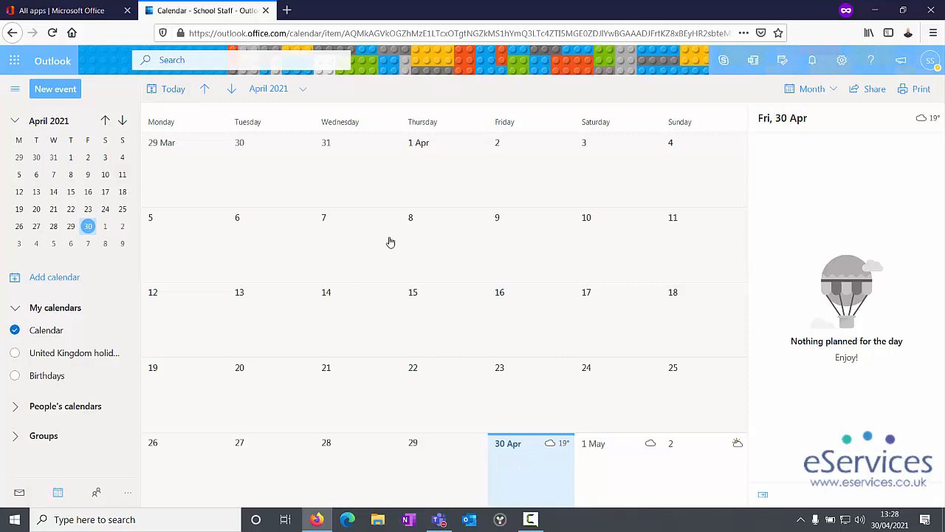
Create a new event on Tuesday 4 May 2021 with the title "Test Meeting"
click(232, 89)
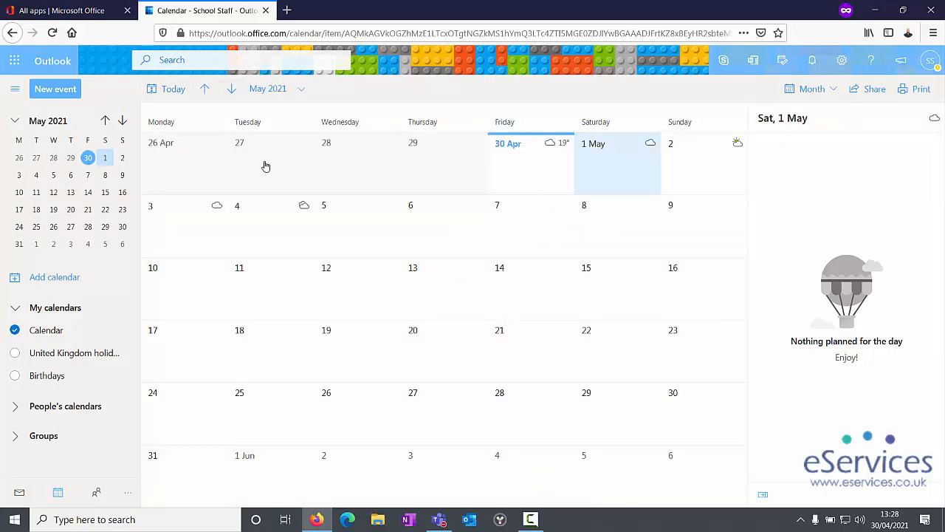
click(272, 236)
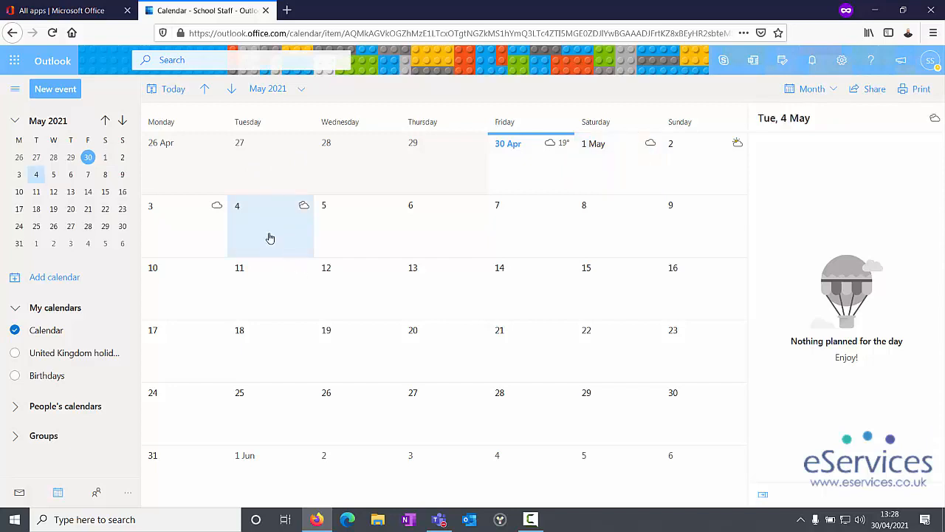
click(52, 90)
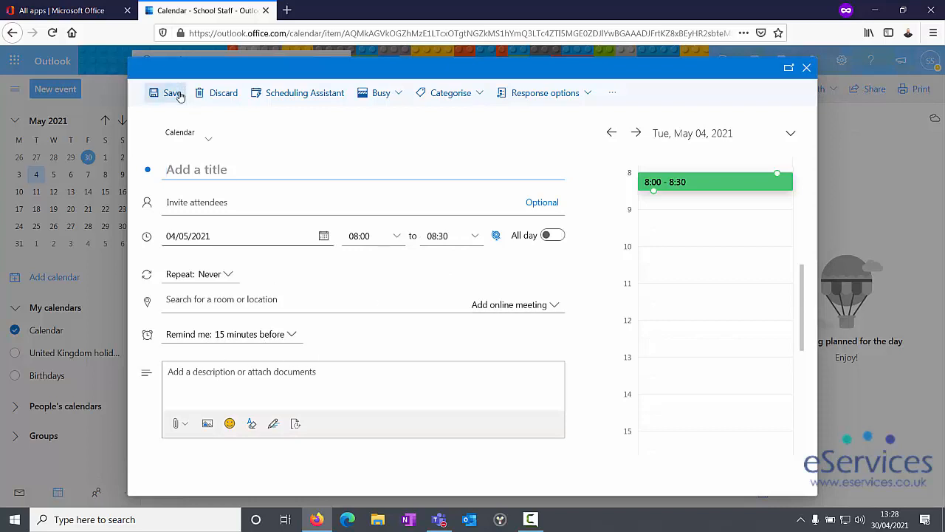
text(Test Meeting)
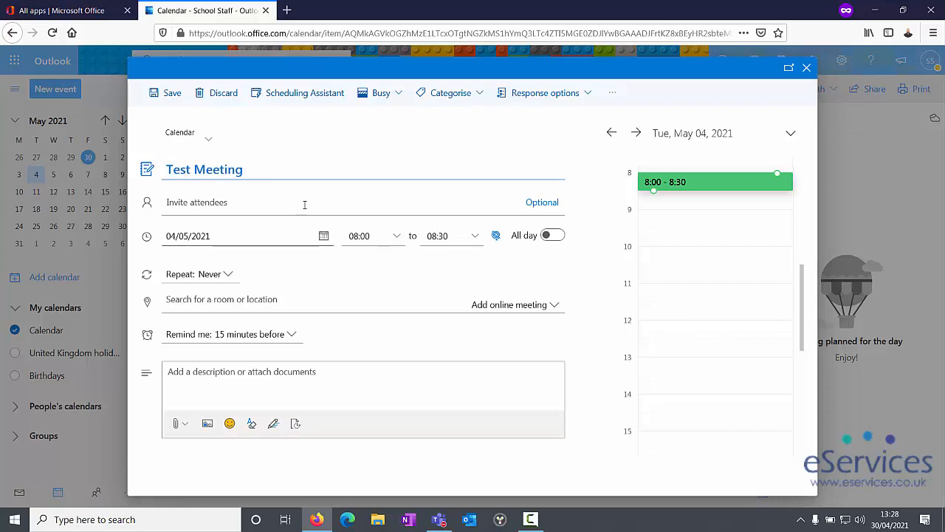
Set the event's time to 10:00–12:00 and extend it in the day schedule to 8:30–14:00
click(324, 236)
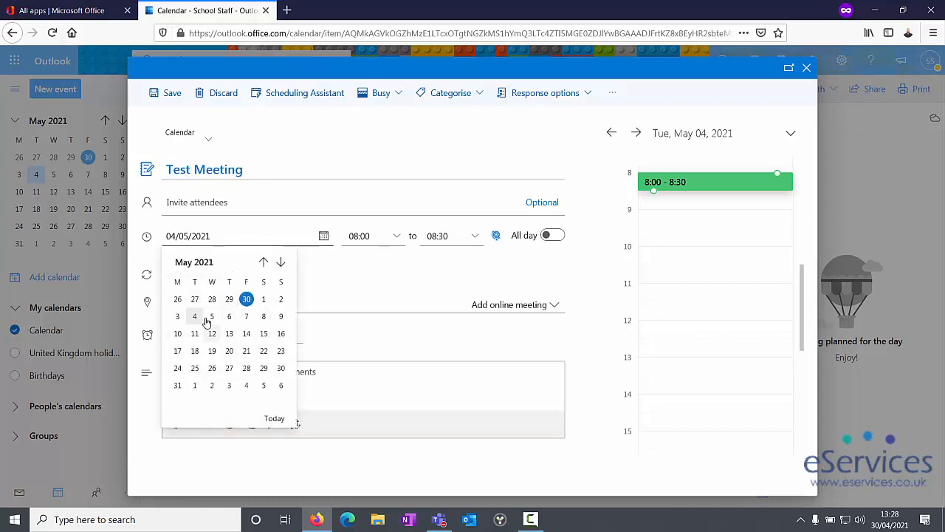
click(394, 250)
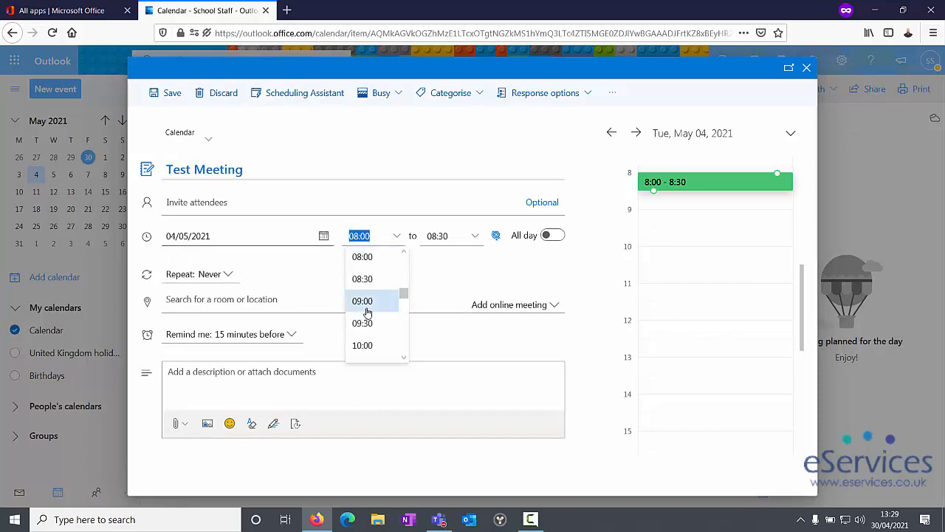
click(364, 345)
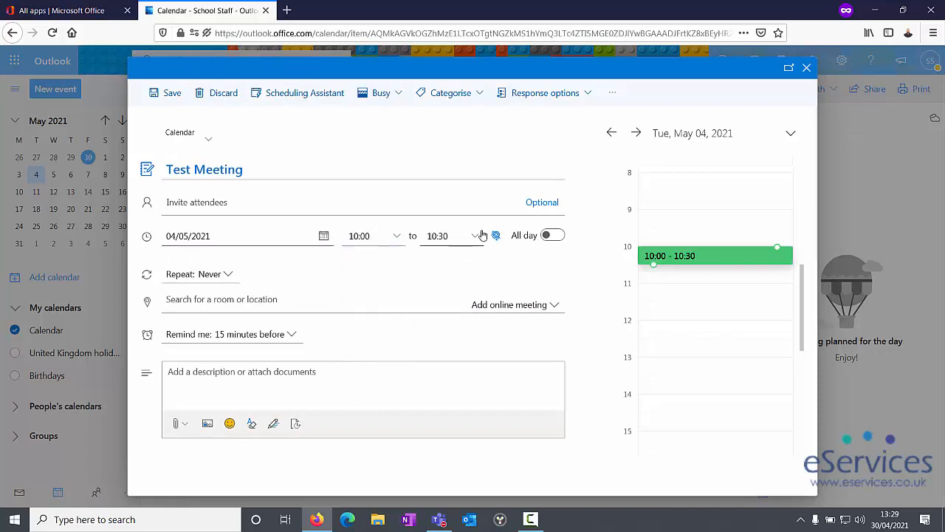
click(476, 236)
click(449, 323)
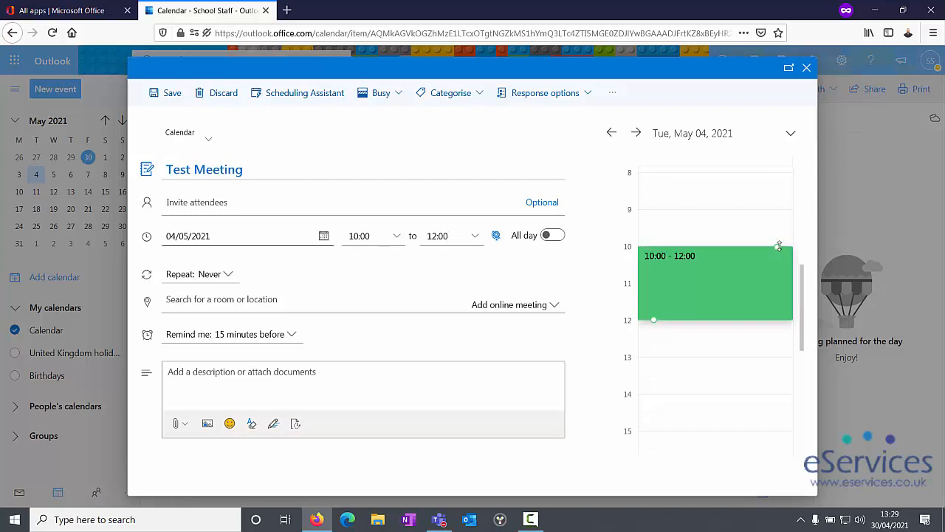
drag(779, 246, 780, 198)
drag(655, 321, 663, 377)
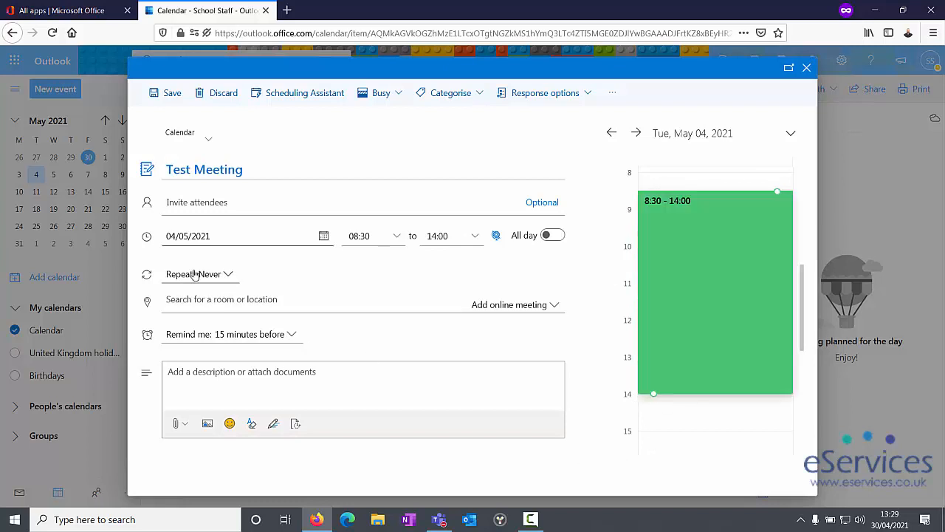
Review the event's available reminder times, Show as statuses and categories without changing them
click(228, 336)
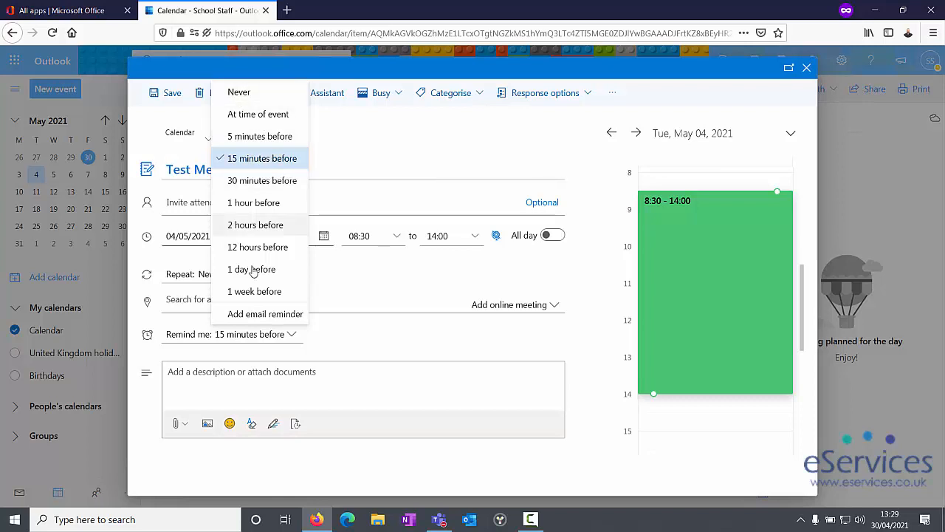
click(363, 292)
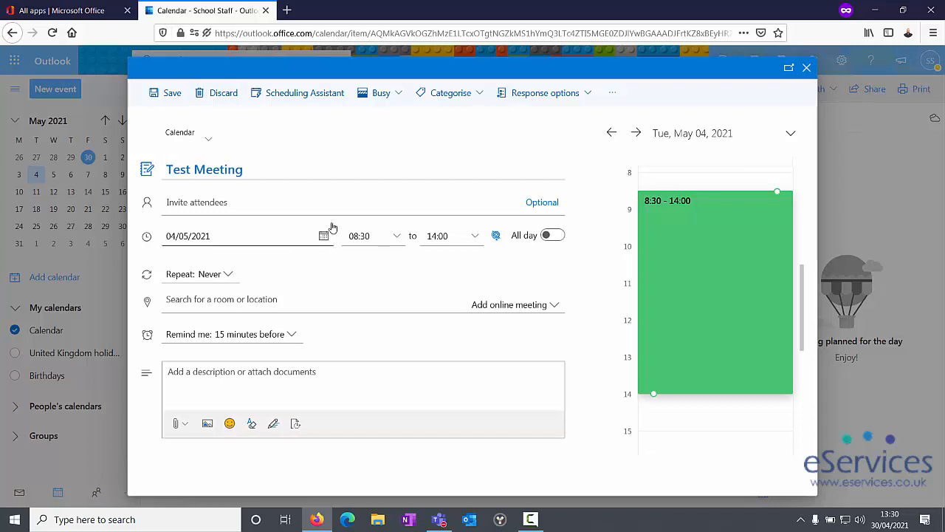
click(391, 95)
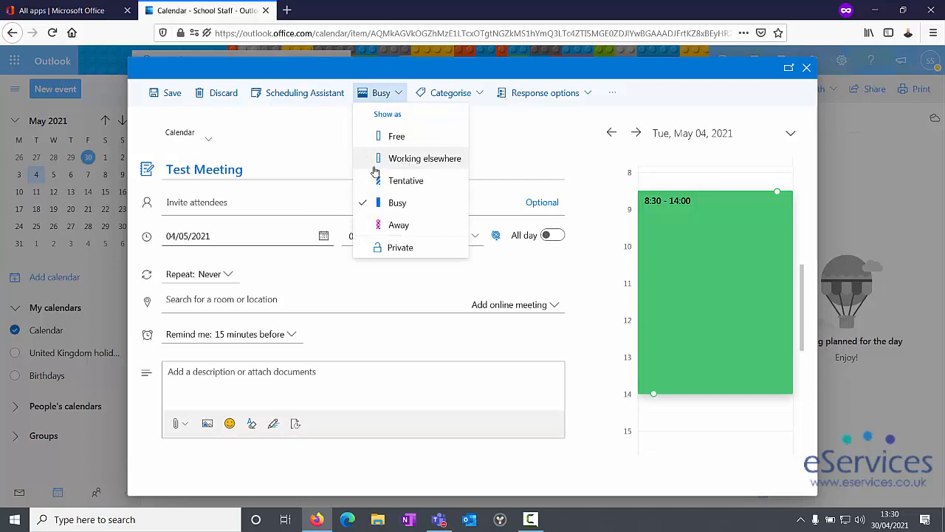
click(517, 149)
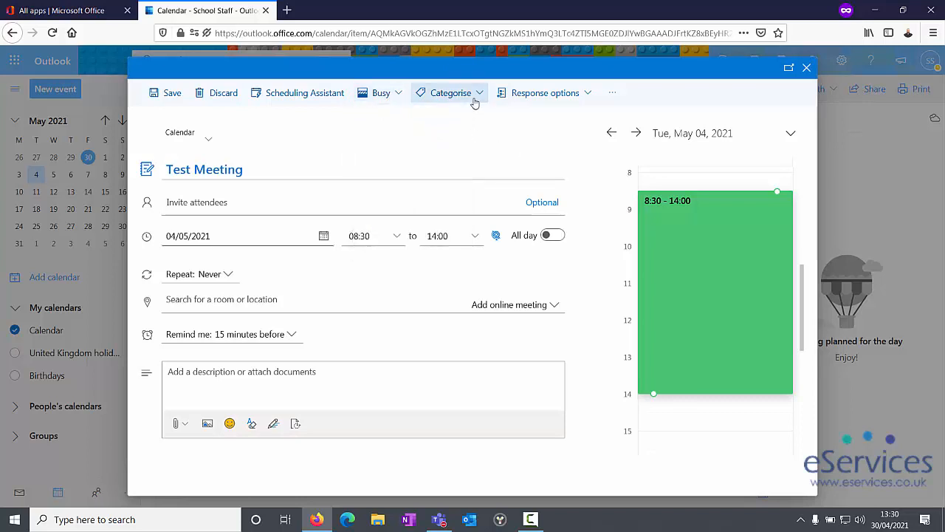
click(475, 102)
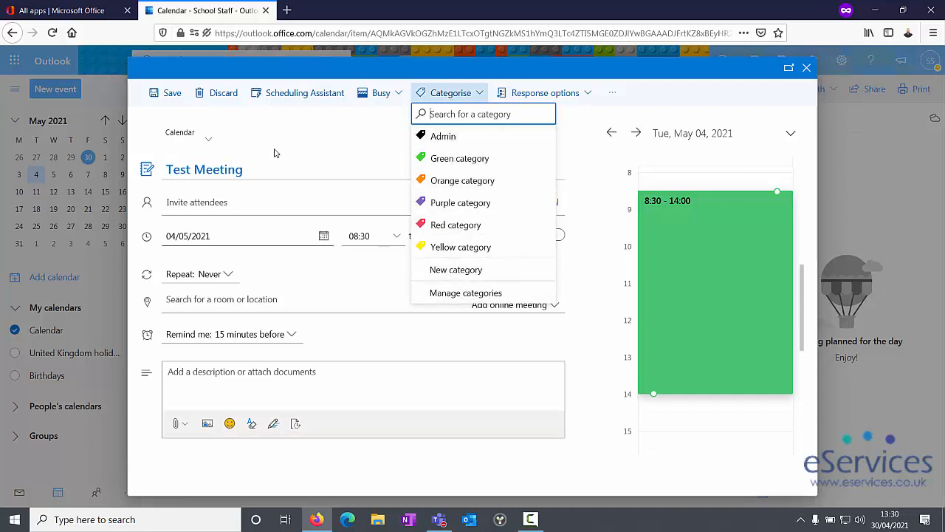
click(333, 145)
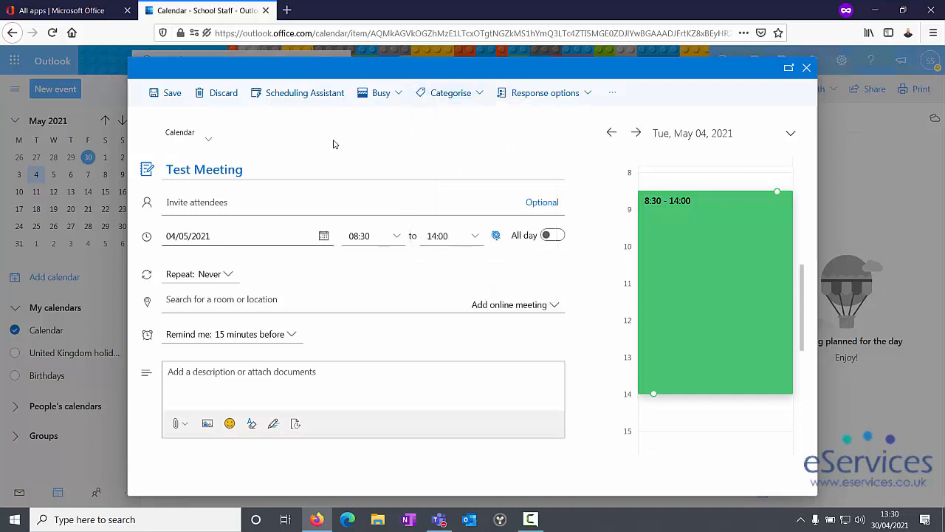
Review the event's response options, switching Request responses off and back on
click(572, 94)
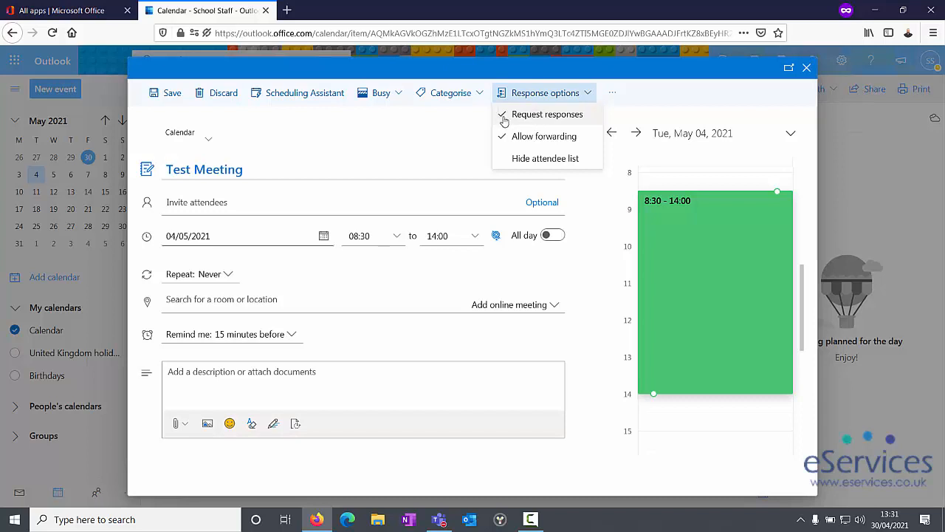
click(543, 120)
click(540, 98)
click(538, 116)
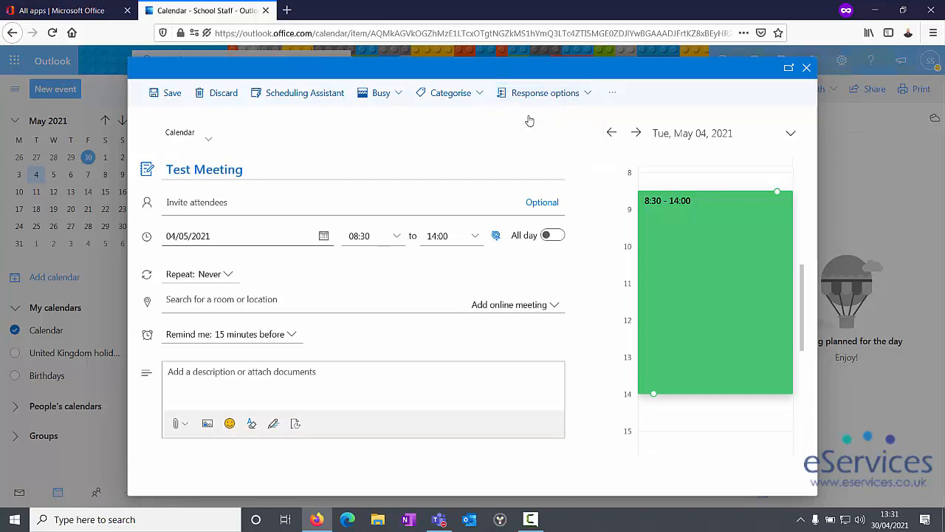
click(542, 96)
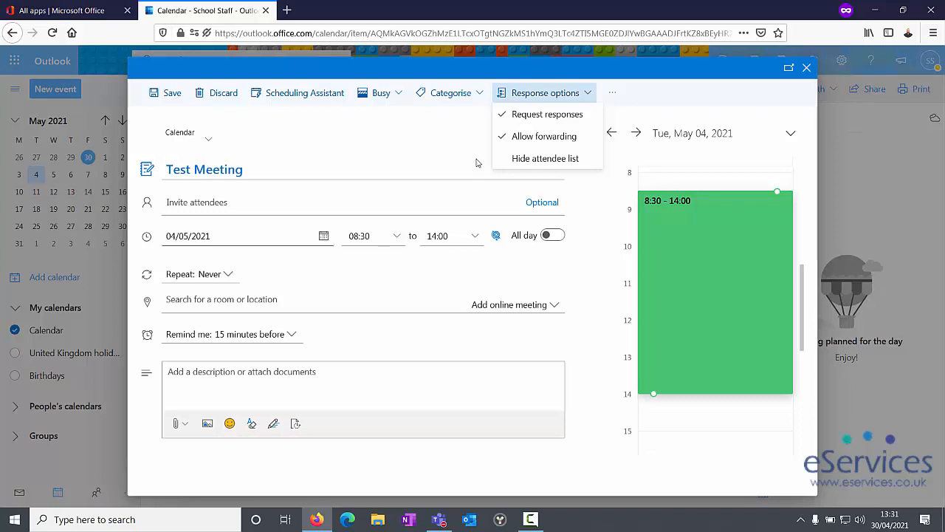
click(352, 137)
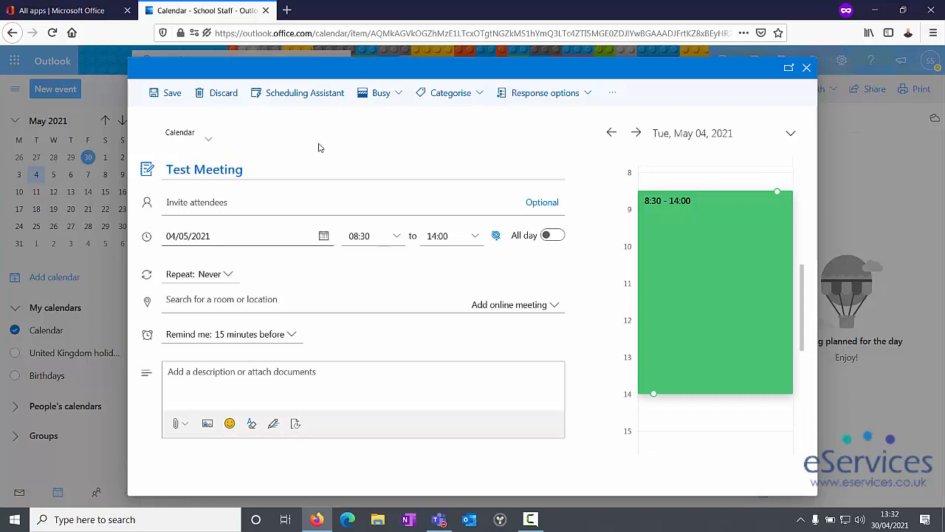
Invite a colleague from the directory as an attendee and check their availability in the Scheduling Assistant
click(237, 202)
text(rgreg)
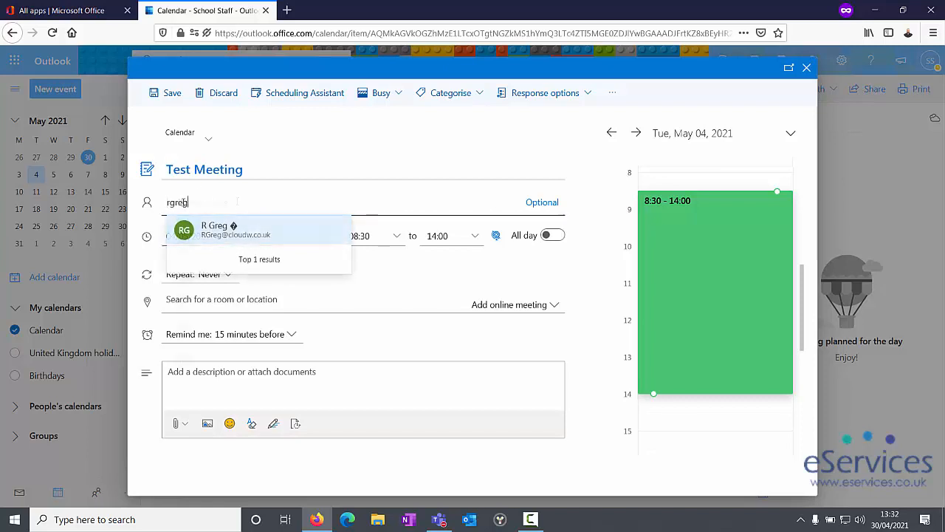
click(212, 232)
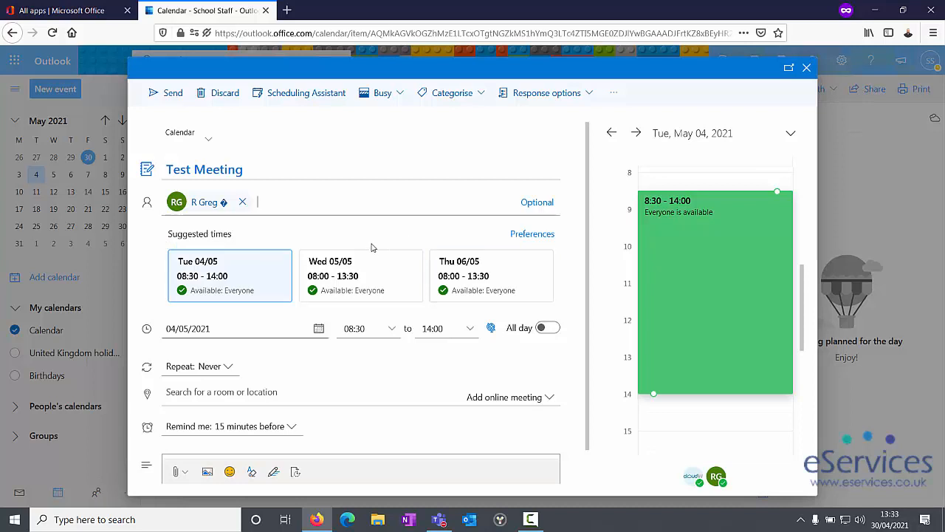
click(292, 95)
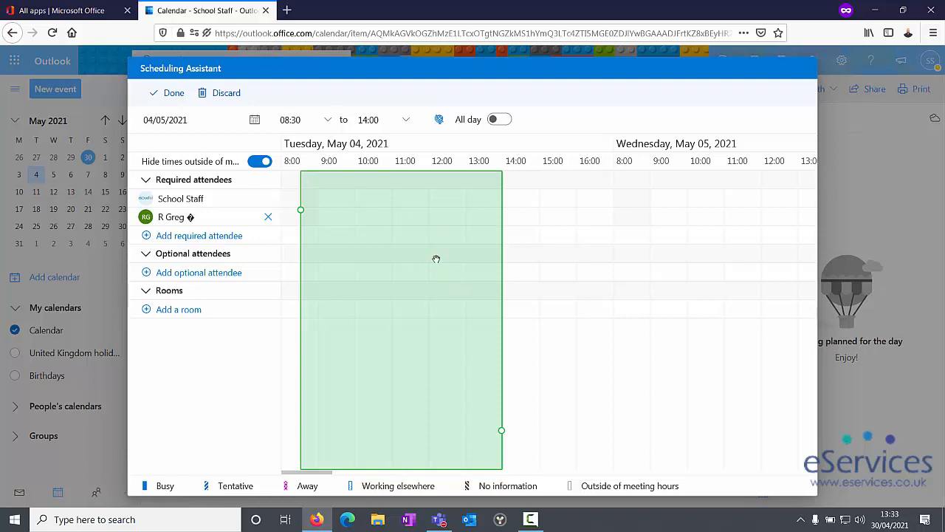
click(221, 94)
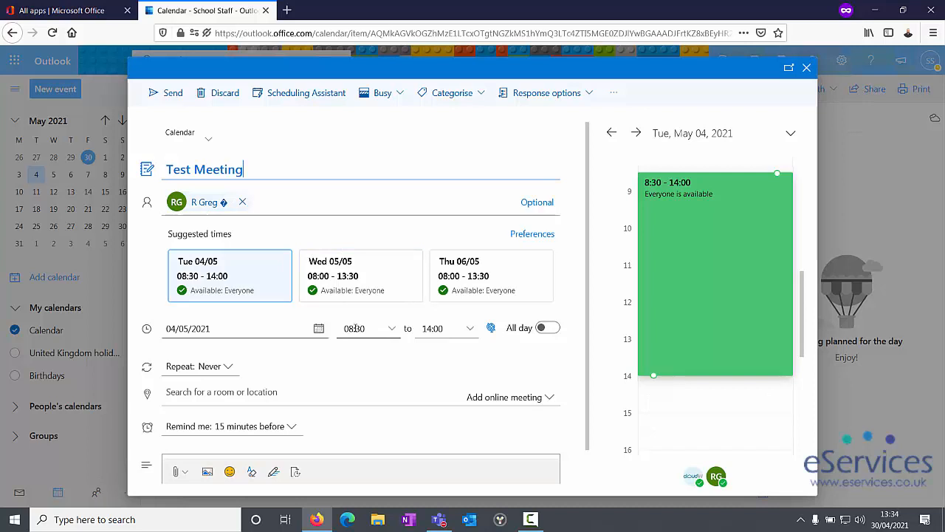
Look through the available time zones for the event's start time and hide the time zone settings
click(492, 330)
click(527, 333)
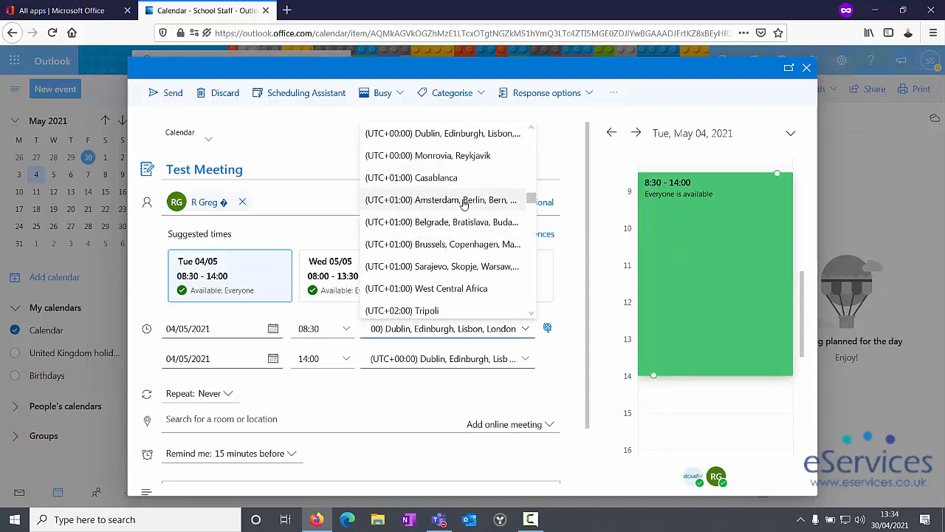
scroll(473, 236, down, 4)
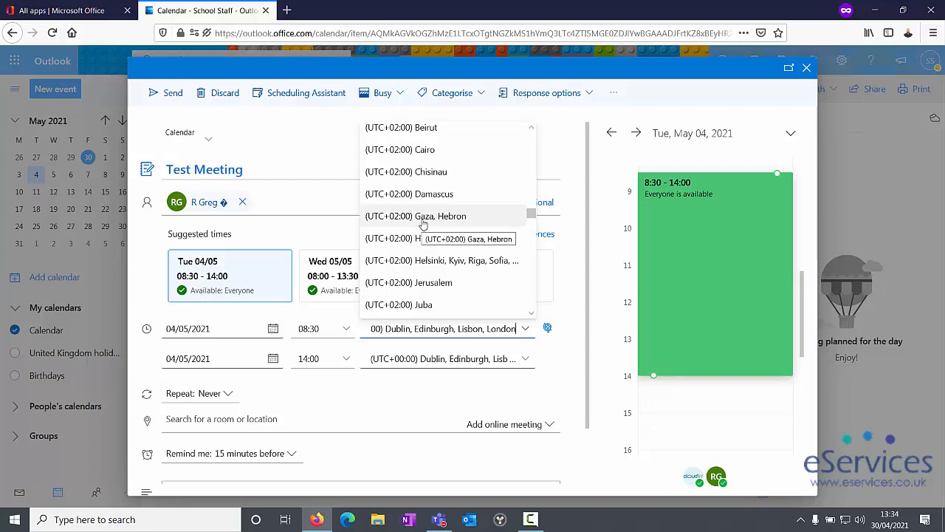
click(548, 328)
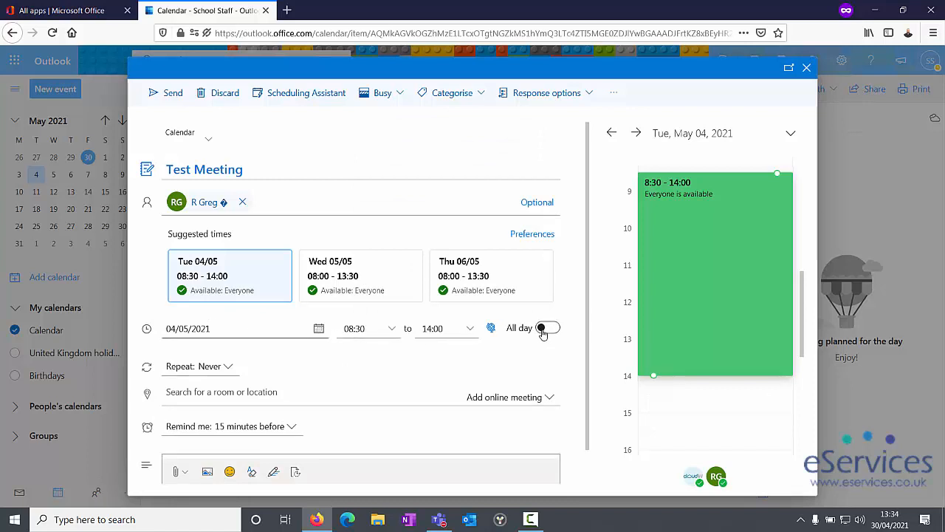
Open the event's custom repeat settings and set it to recur weekly on Monday, Tuesday and Thursday
scroll(543, 332, down, 1)
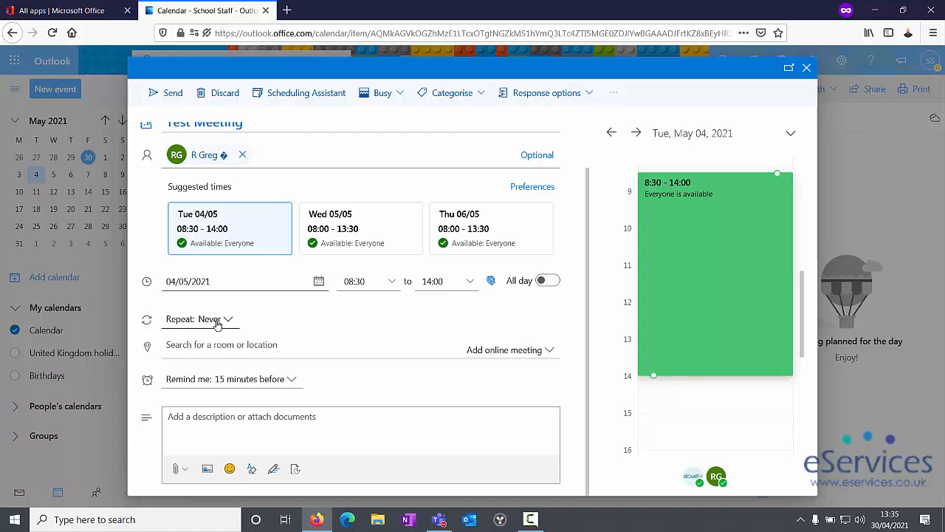
click(217, 322)
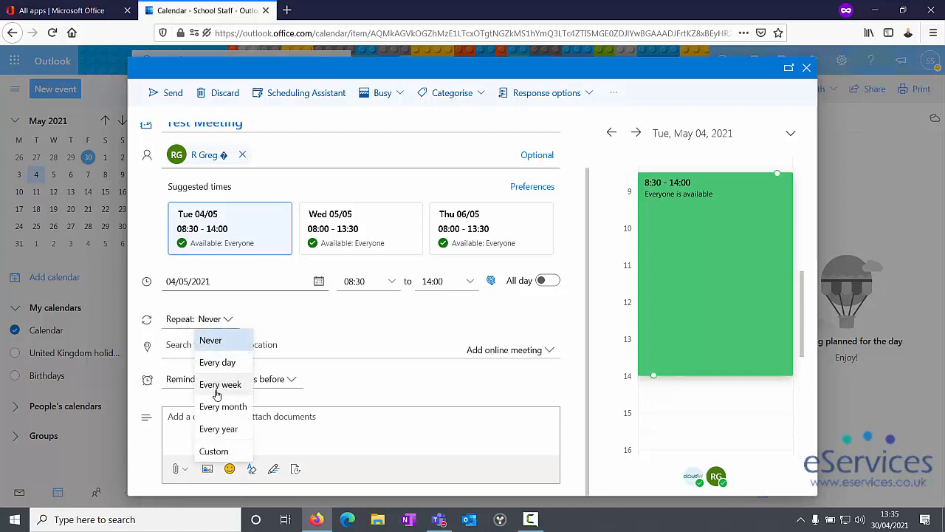
click(214, 452)
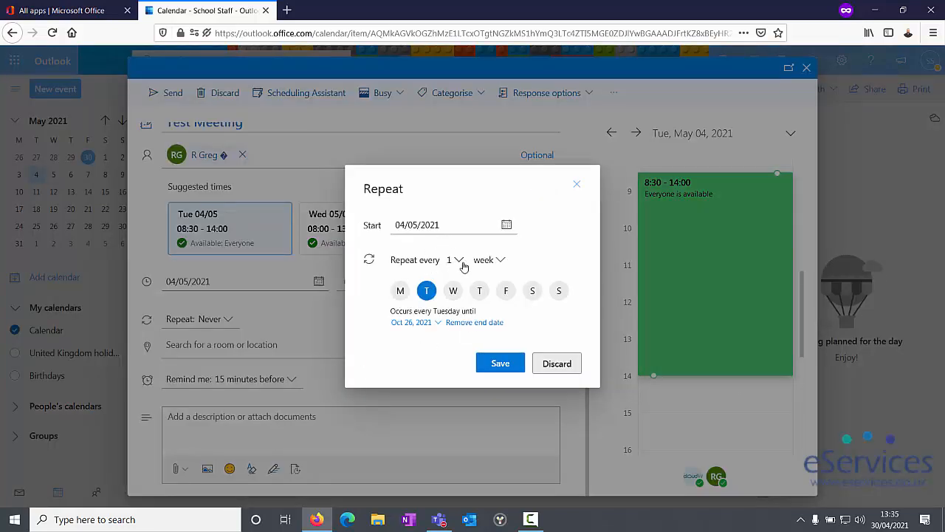
click(455, 259)
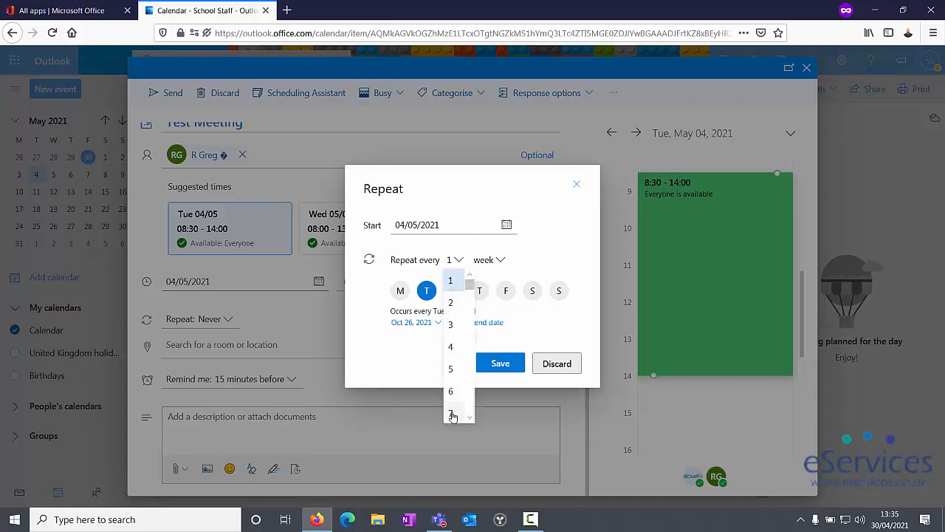
click(417, 316)
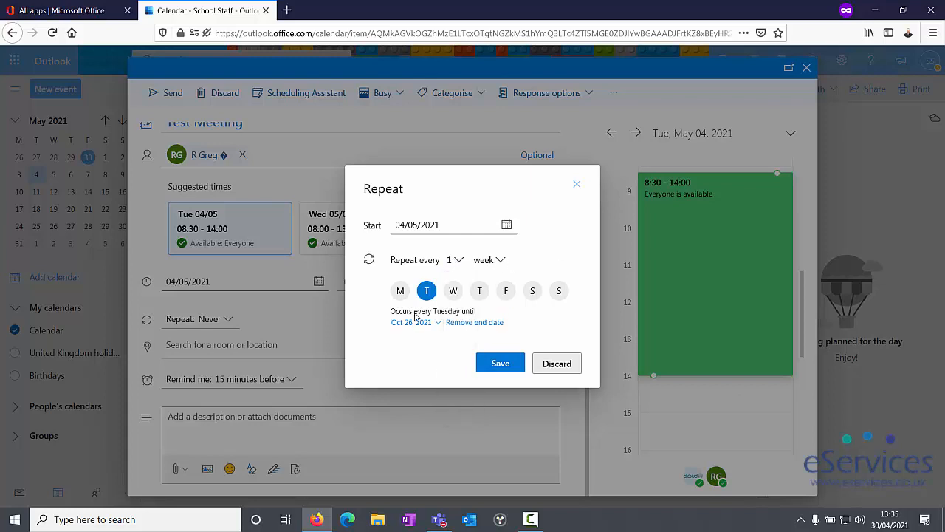
click(401, 291)
click(480, 291)
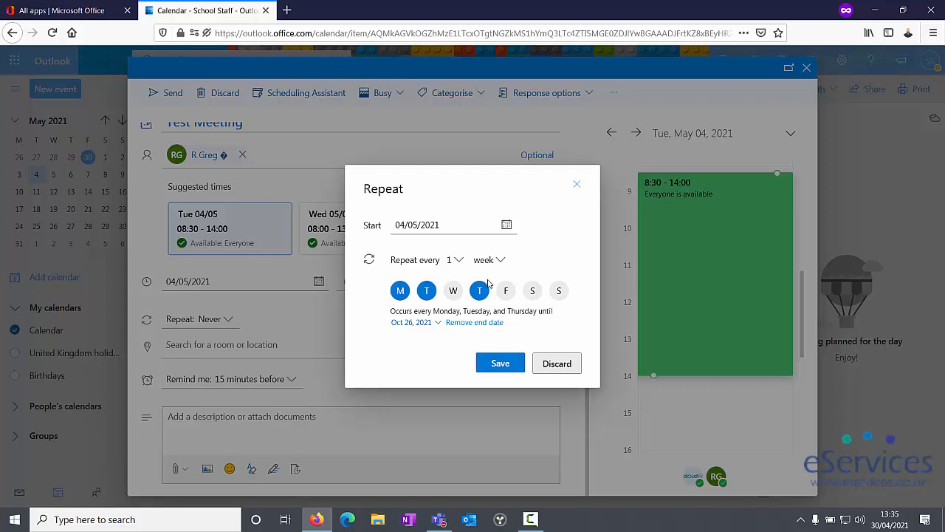
Set the recurrence to every 3 weeks until 10 December 2021, and discard the custom repeat settings
click(454, 263)
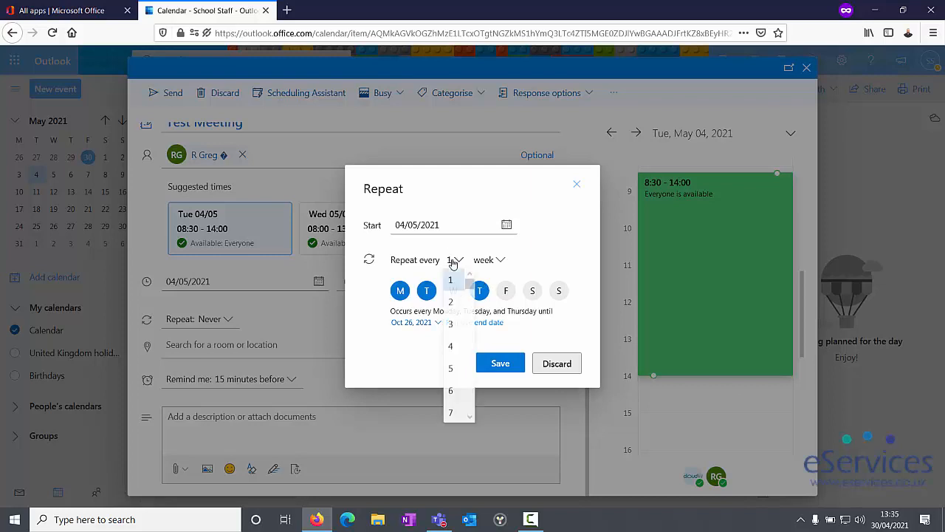
click(451, 321)
click(433, 323)
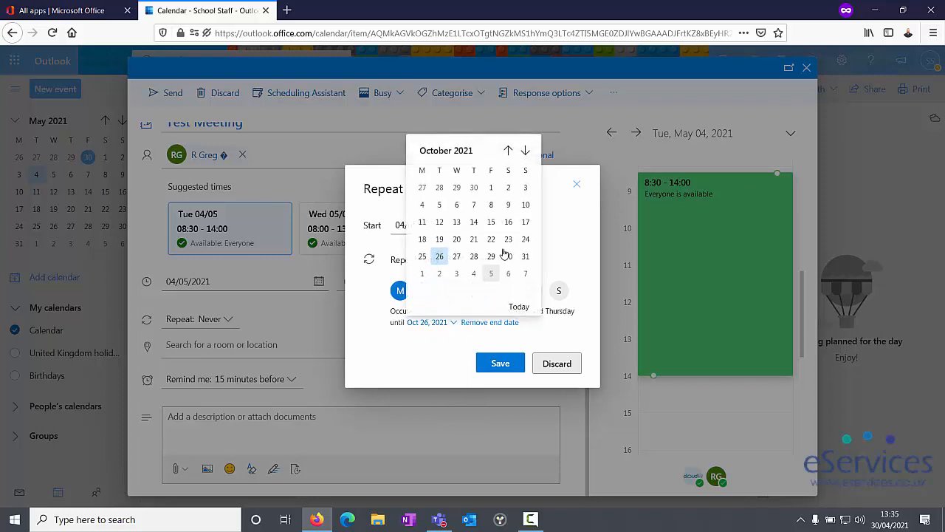
click(528, 151)
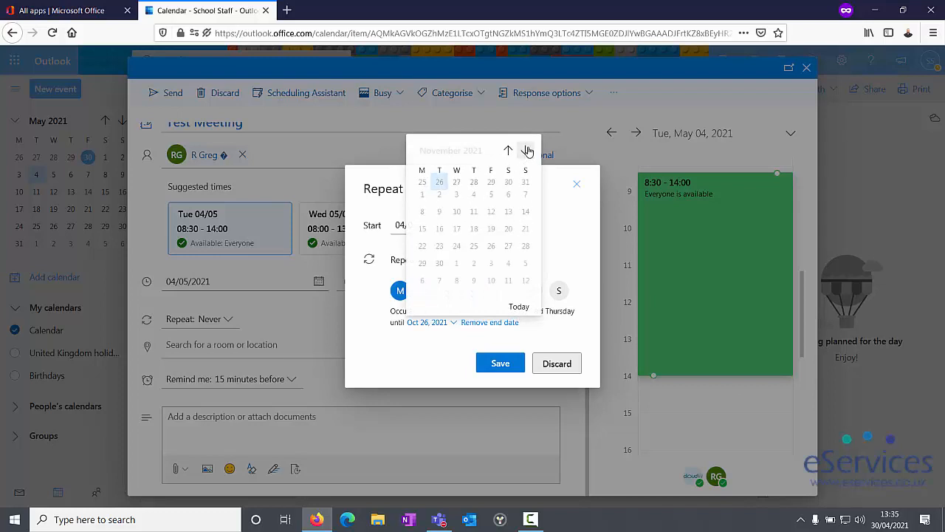
click(491, 280)
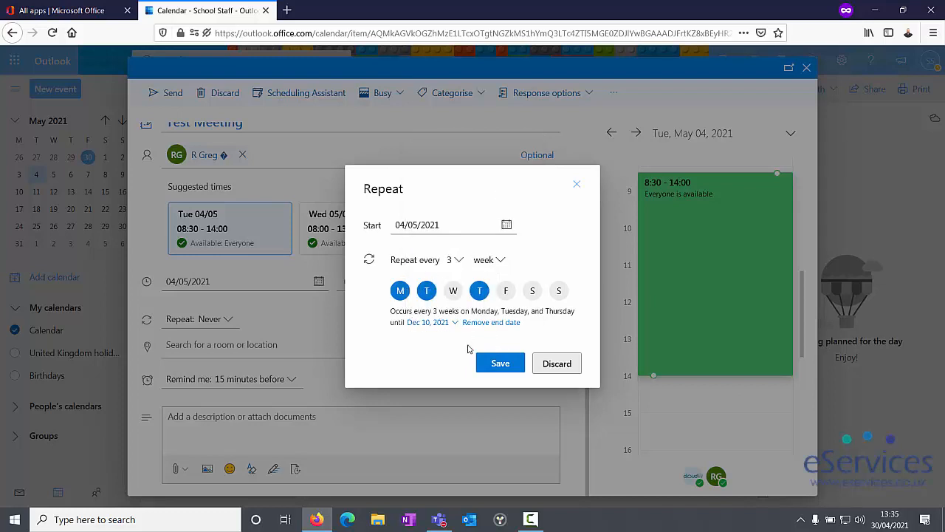
click(574, 364)
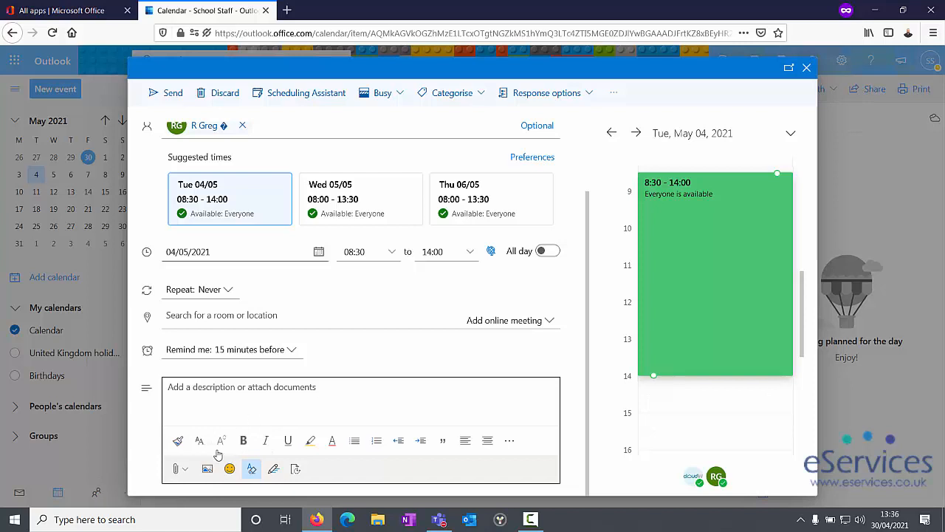
Review the sources for attaching files to the description and send the Test Meeting invitation
click(182, 471)
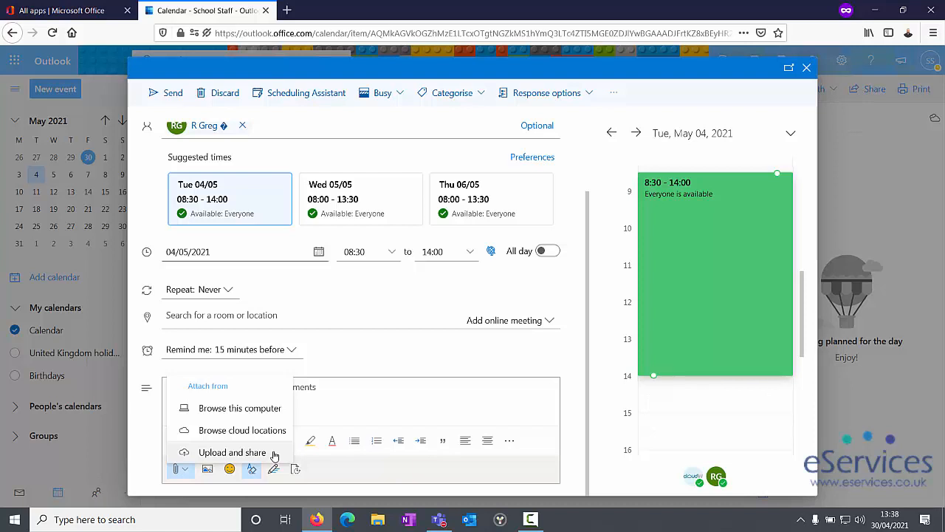
click(338, 359)
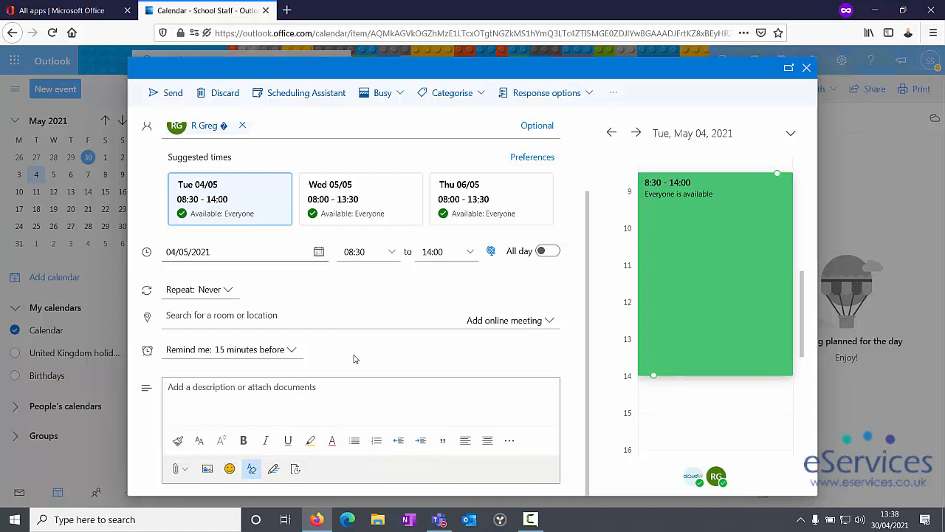
scroll(267, 302, up, 3)
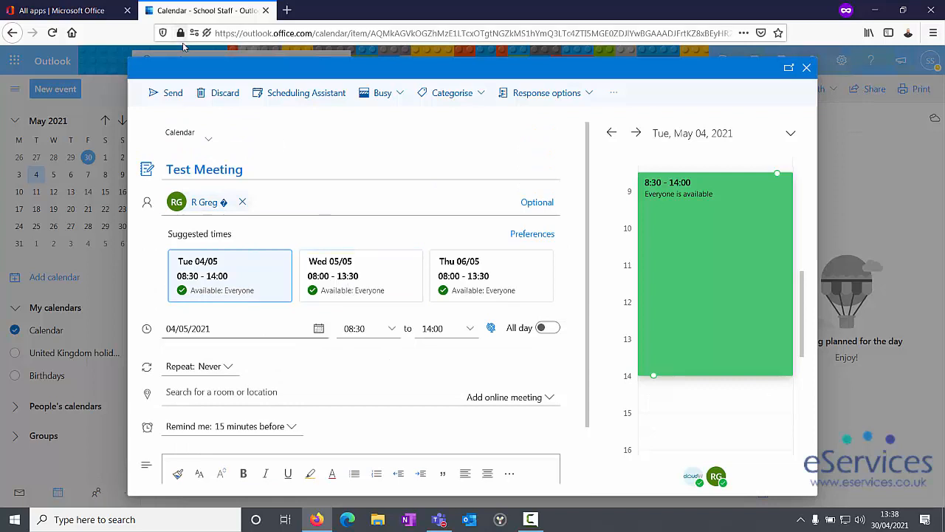
click(170, 98)
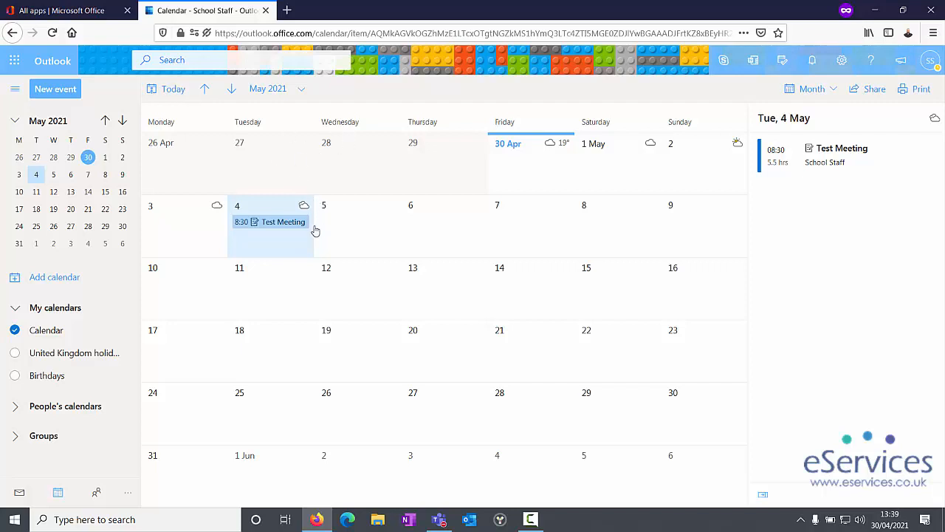
Open Test Meeting for editing from its full details and from its quick preview, closing the form each time without changes
double_click(273, 224)
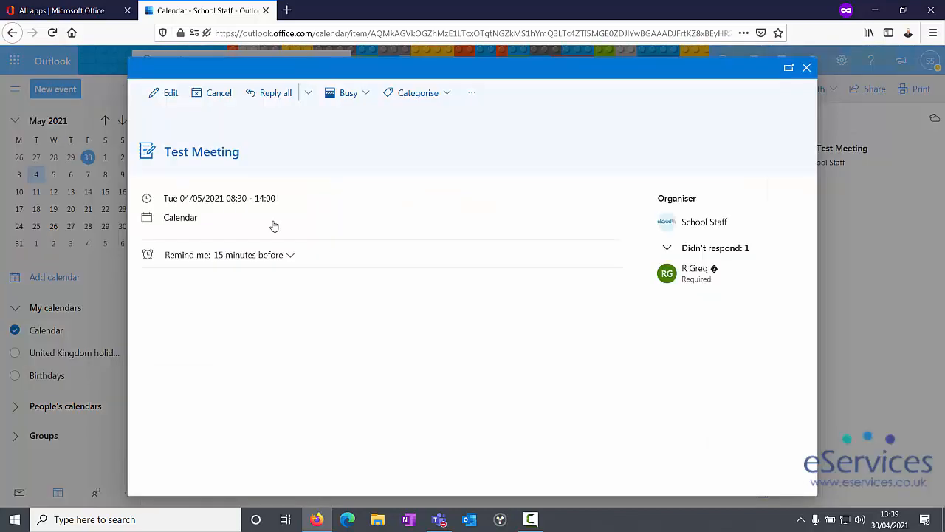
click(165, 97)
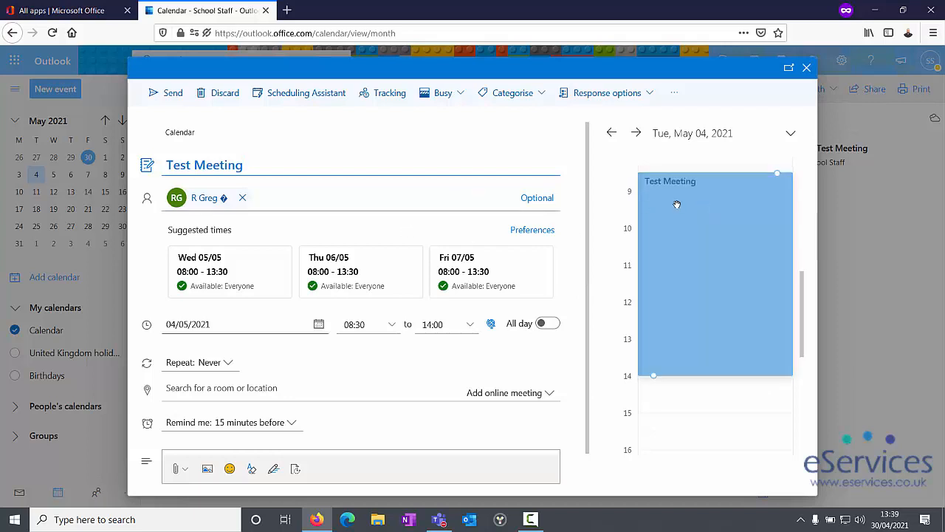
click(807, 67)
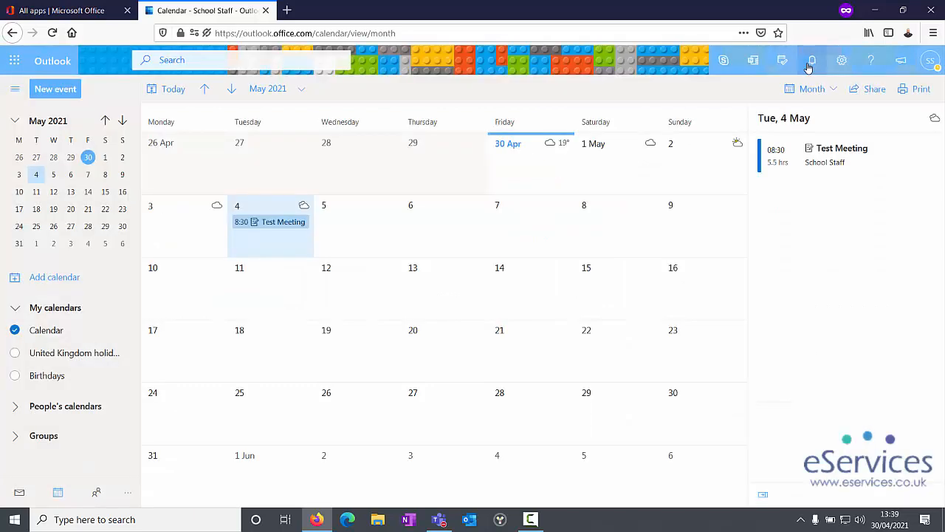
click(272, 226)
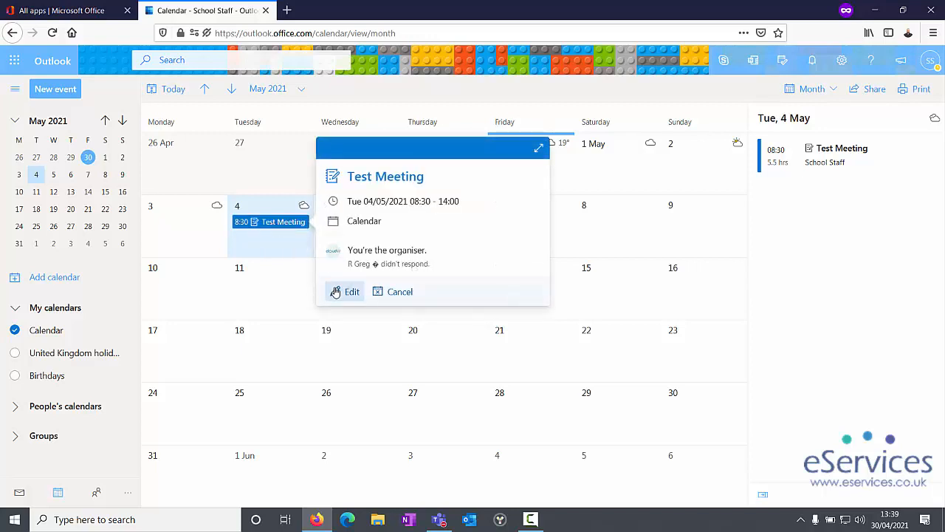
click(347, 294)
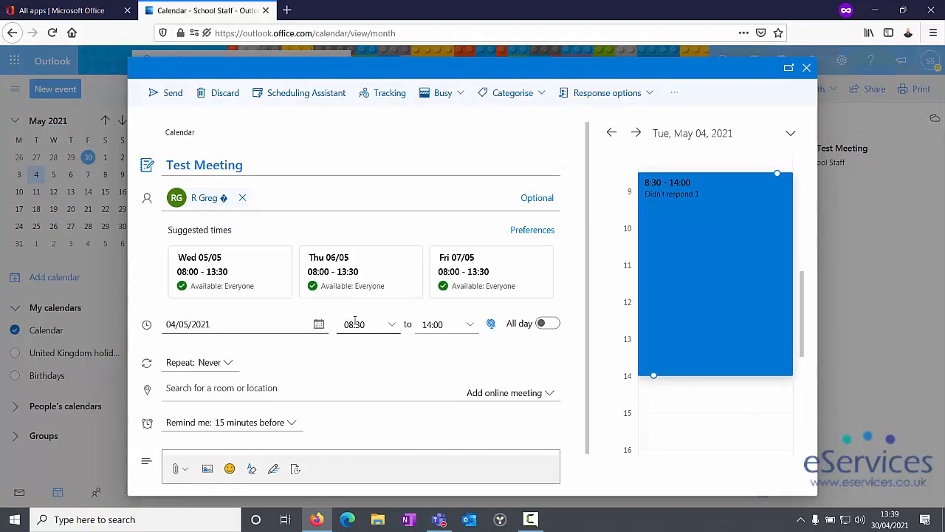
click(806, 68)
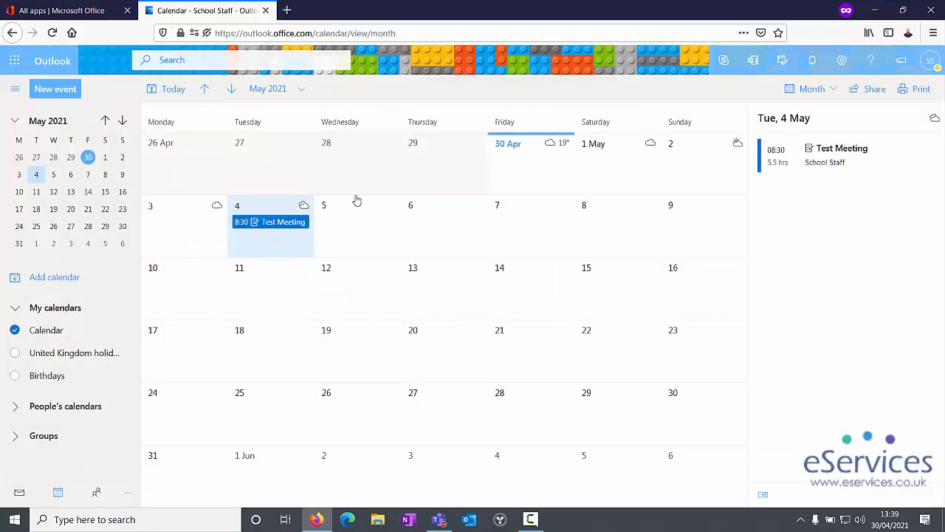
Cancel Test Meeting on 4 May from its full details and send the cancellation to the attendee without a message
click(275, 223)
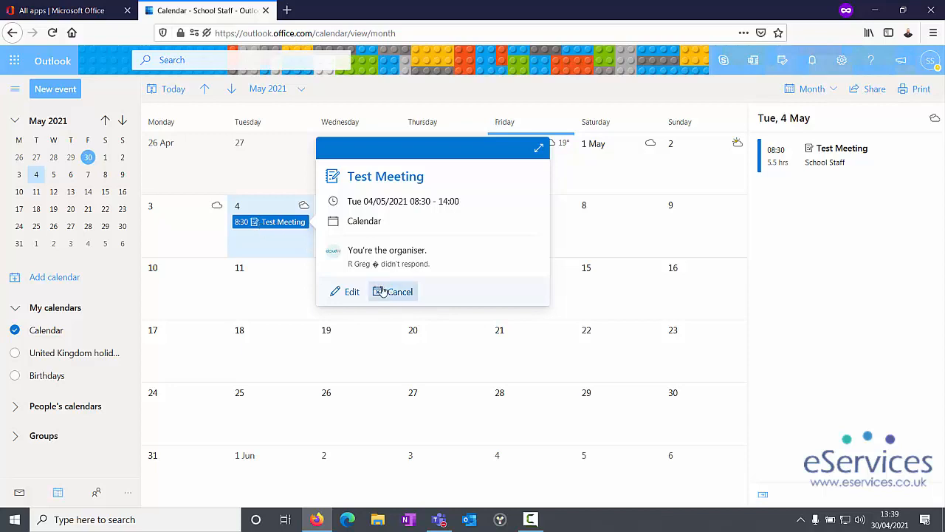
double_click(279, 225)
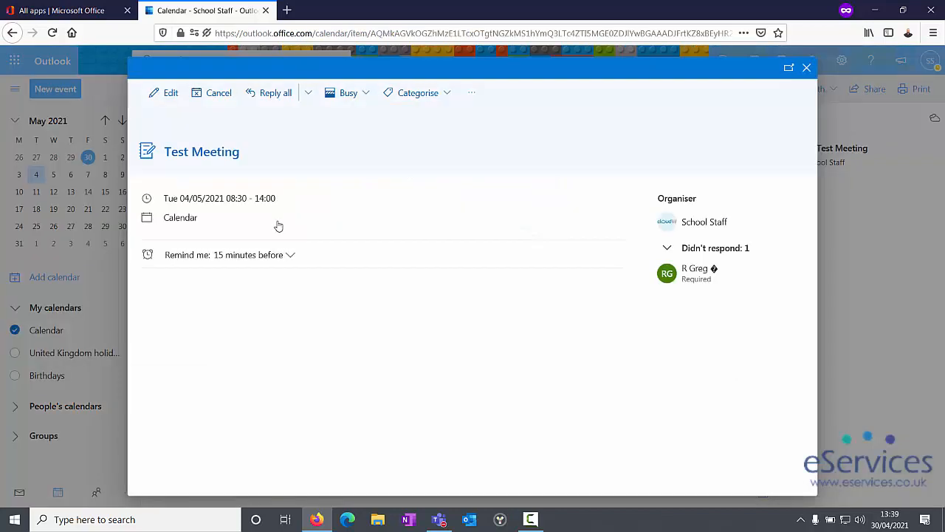
click(208, 99)
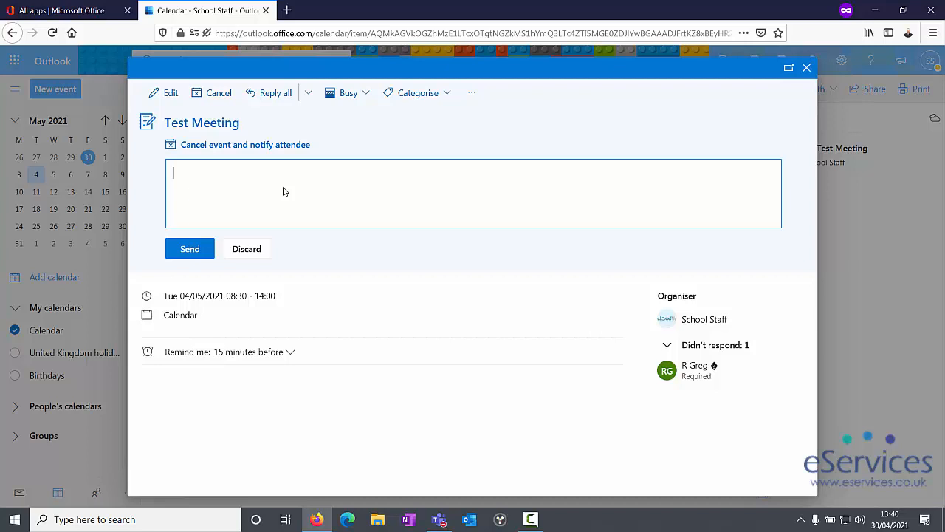
click(189, 256)
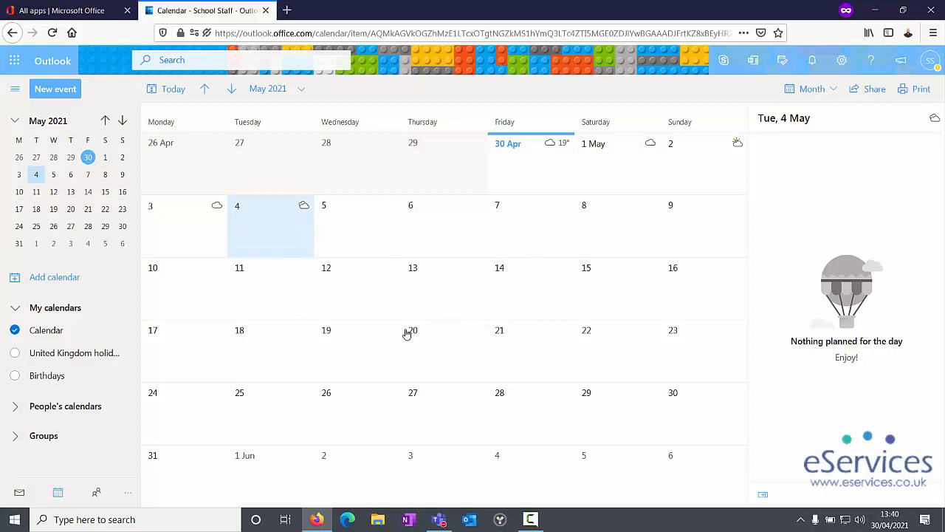
Open a new full event form for 4 May 2021
double_click(268, 256)
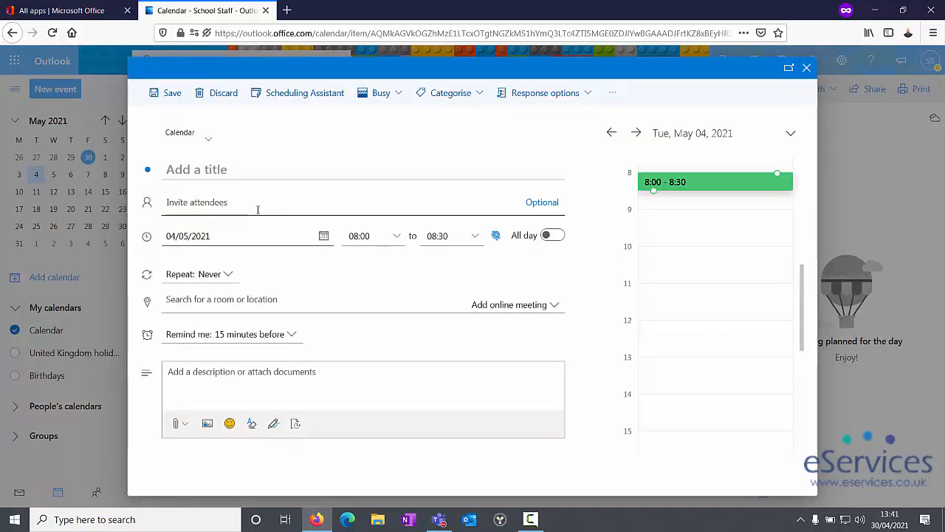